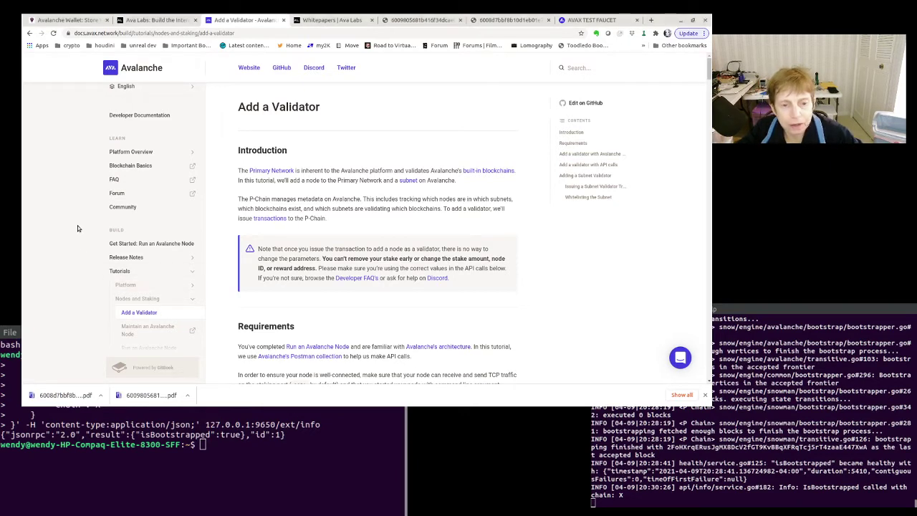
# Step: Scroll the Add a Validator docs to the 'Add a validator with Avalanche Wallet' section and its getNodeID example
pyautogui.scroll(-2, 403, 331)
pyautogui.scroll(-6, 402, 330)
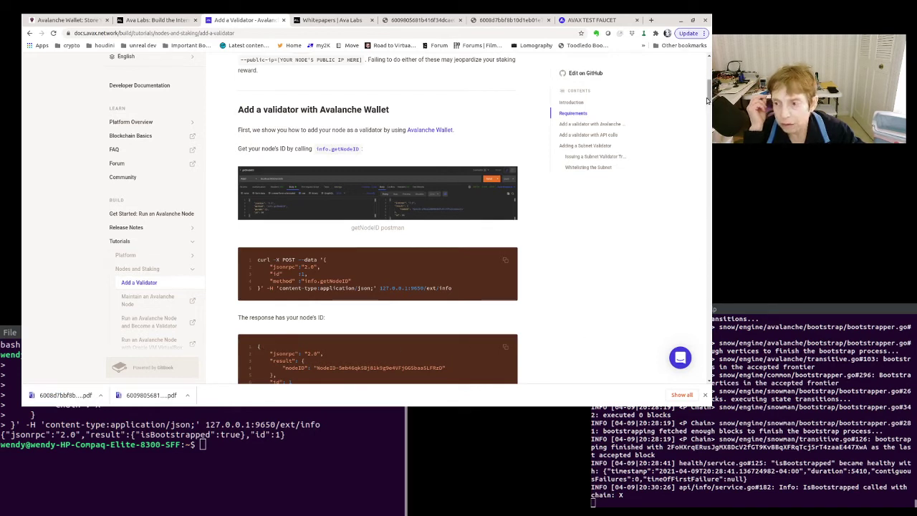
# Step: Copy the docs' info.getNodeID curl command into the terminal and run it against the local node
pyautogui.moveTo(707, 99); pyautogui.dragTo(707, 104)
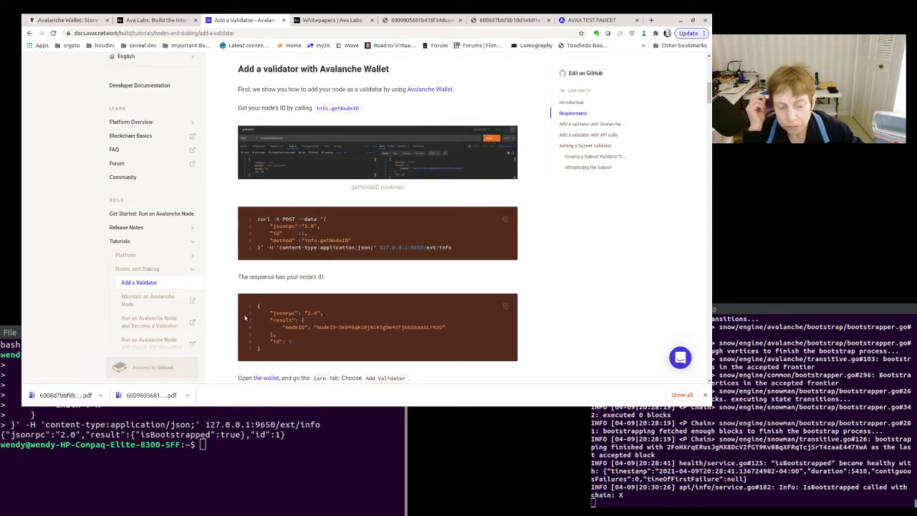
pyautogui.moveTo(273, 354); pyautogui.dragTo(252, 301)
pyautogui.moveTo(266, 247); pyautogui.dragTo(254, 217)
pyautogui.moveTo(469, 245); pyautogui.dragTo(251, 215)
pyautogui.hotkey('ctrl', 'c')
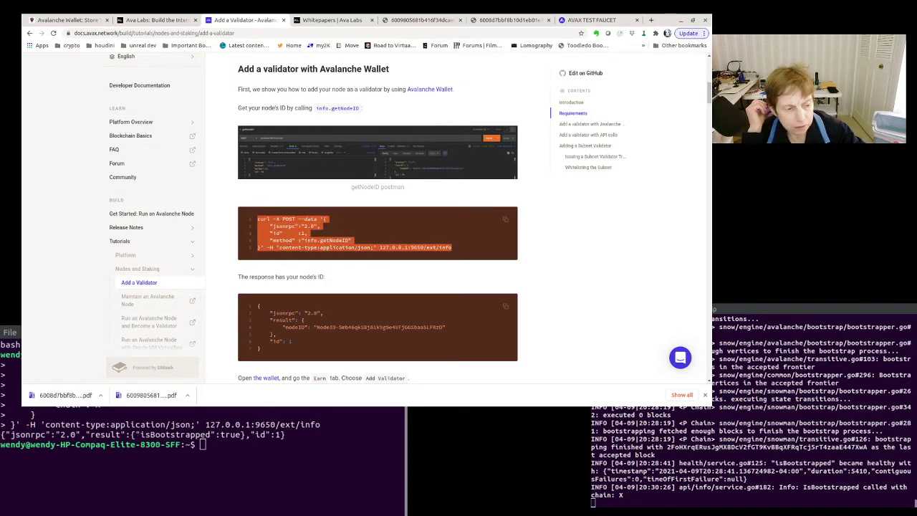
pyautogui.hotkey('alt', 'Tab')
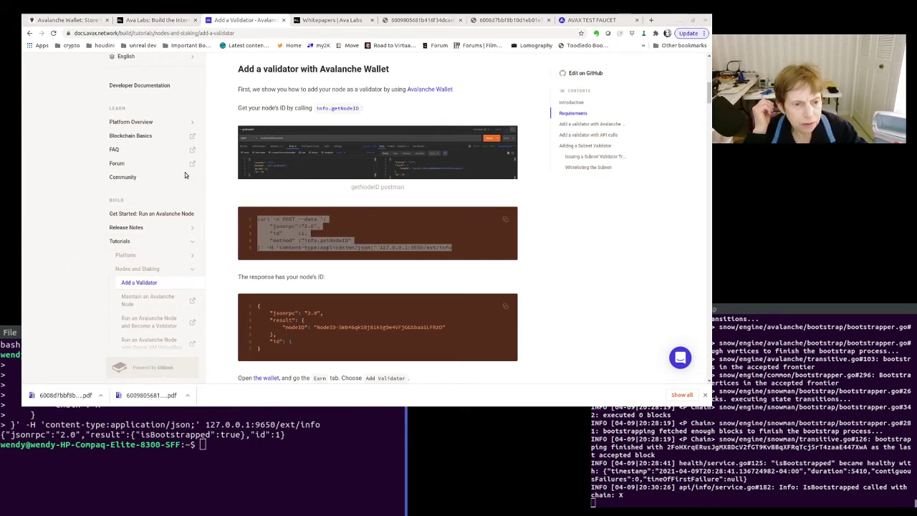
pyautogui.hotkey('ctrl', 'shift', 'v')
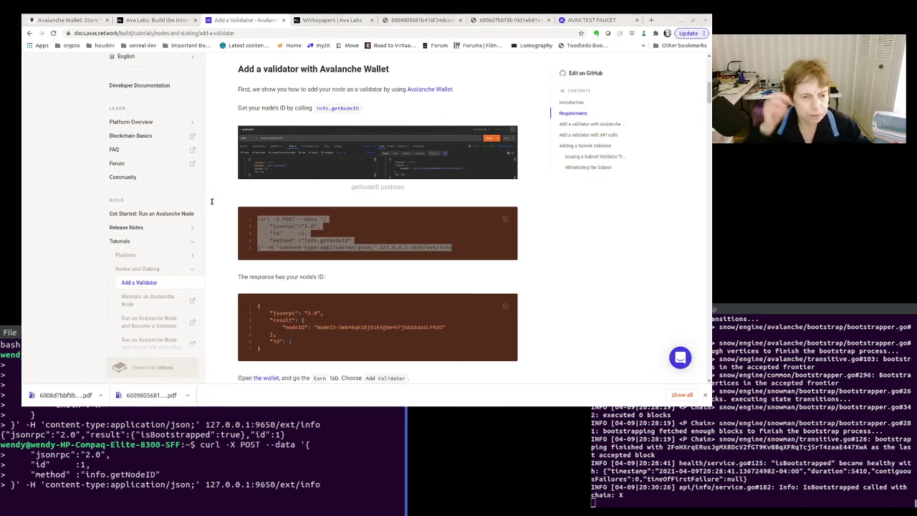
pyautogui.press('Return')
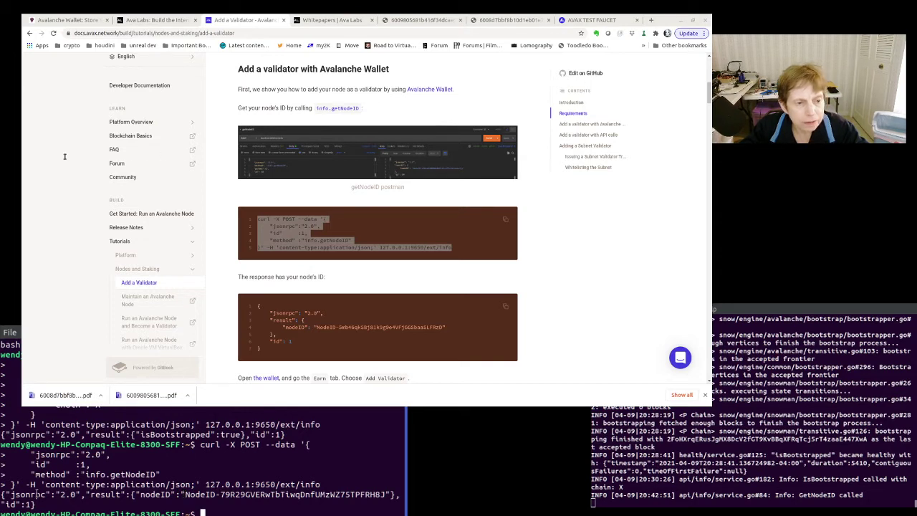
# Step: Select the NodeID returned in the JSON response, then return to the documentation page
pyautogui.moveTo(2, 495); pyautogui.dragTo(57, 504)
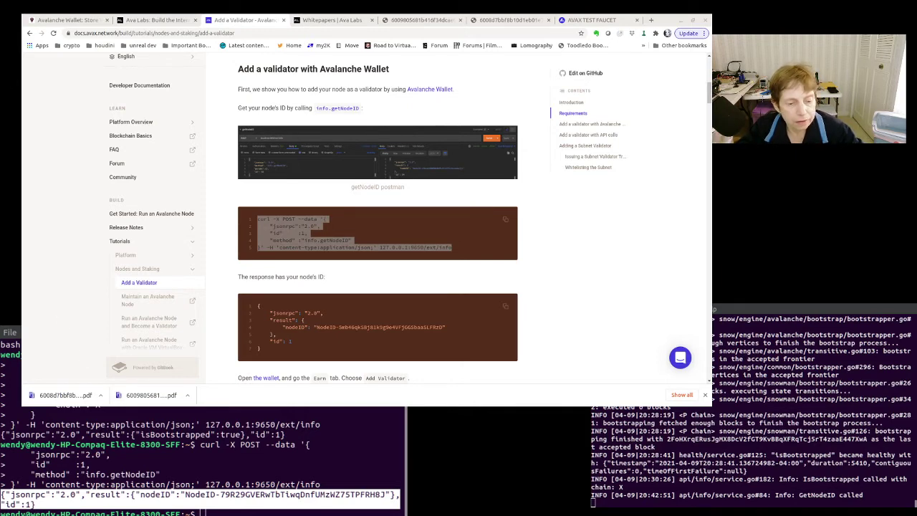
pyautogui.hotkey('alt', 'Tab')
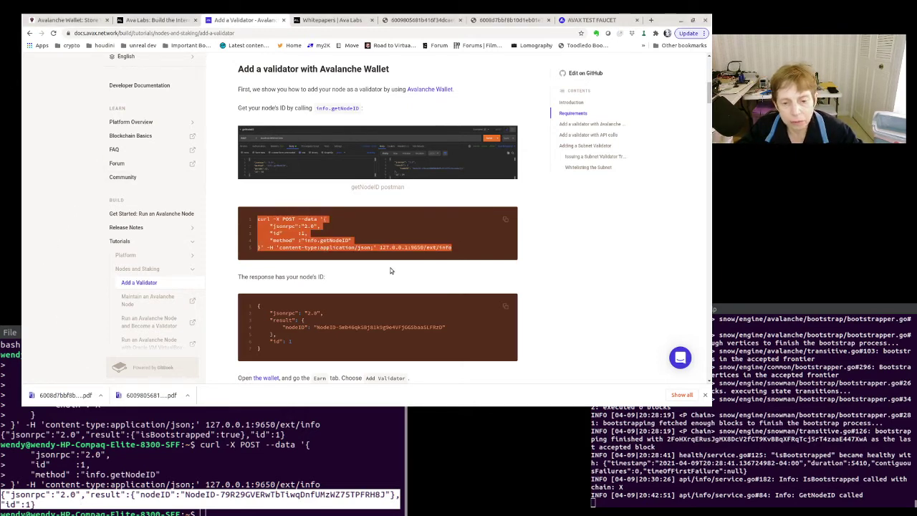
pyautogui.scroll(-5, 533, 307)
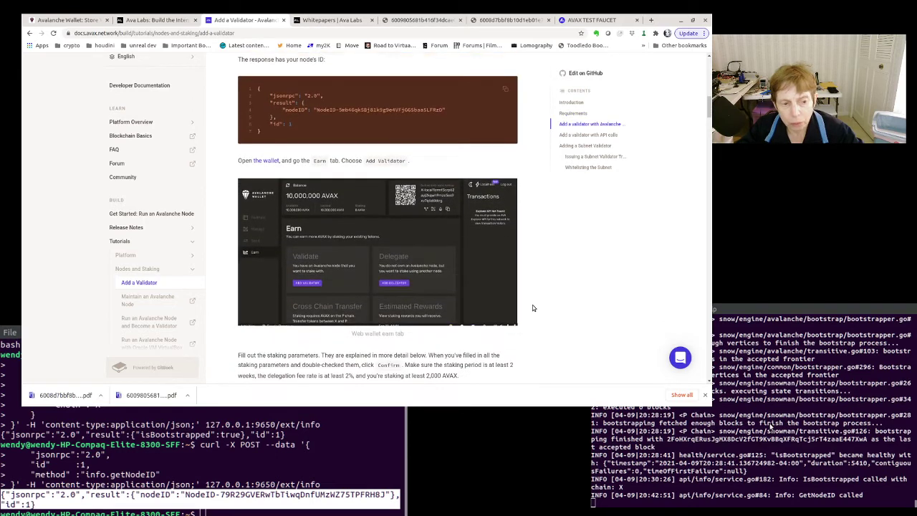
pyautogui.scroll(1, 532, 308)
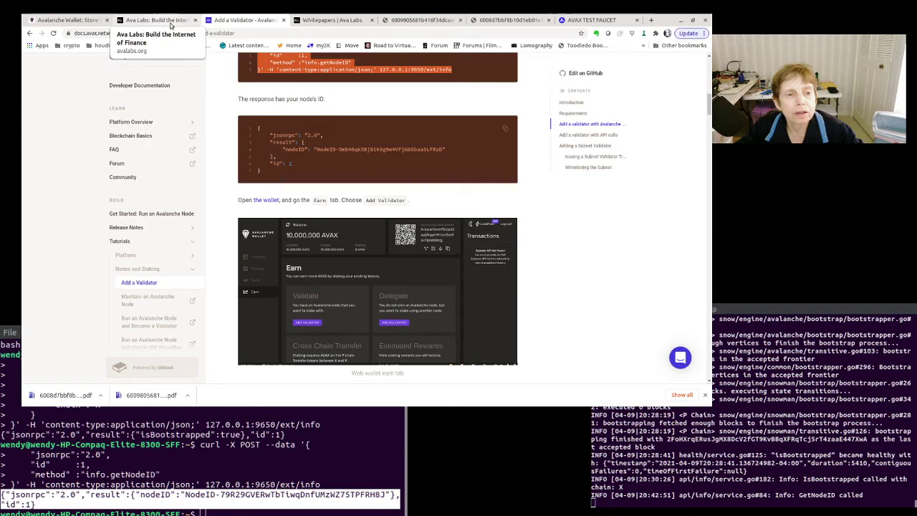
# Step: In the wallet's Cross Chain page, send 2 AVAX from X-Chain to P-Chain, then go to Earn
pyautogui.click(86, 26)
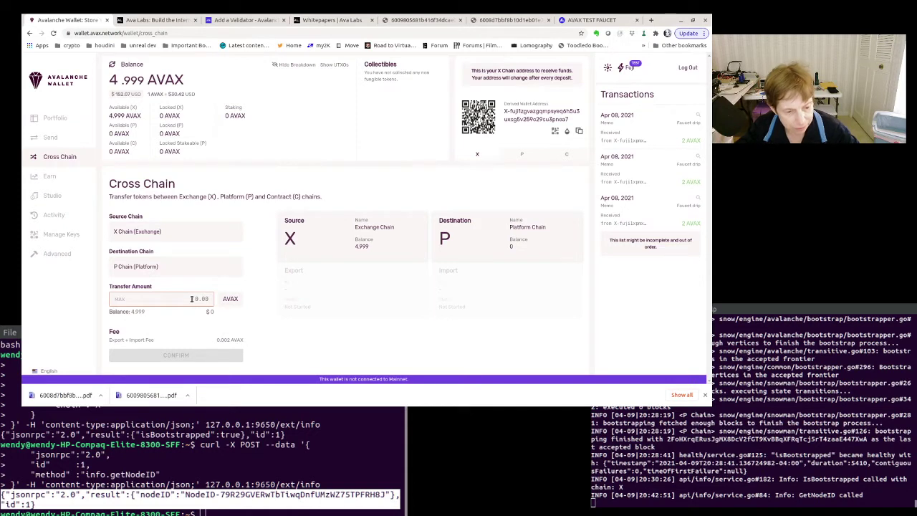
pyautogui.write('2')
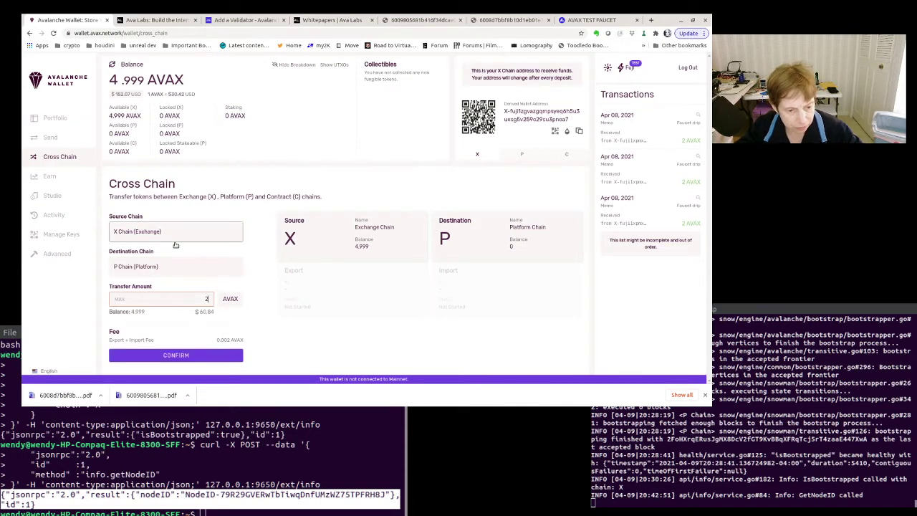
pyautogui.click(362, 352)
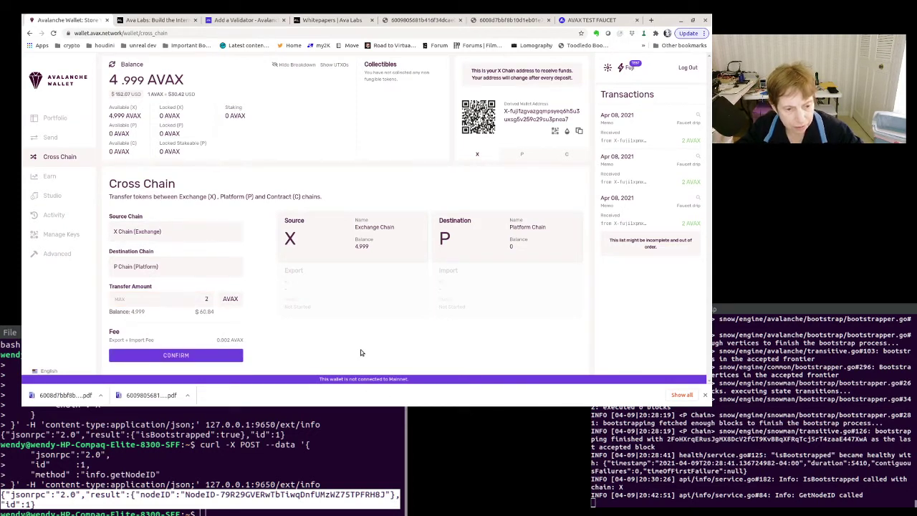
pyautogui.click(206, 356)
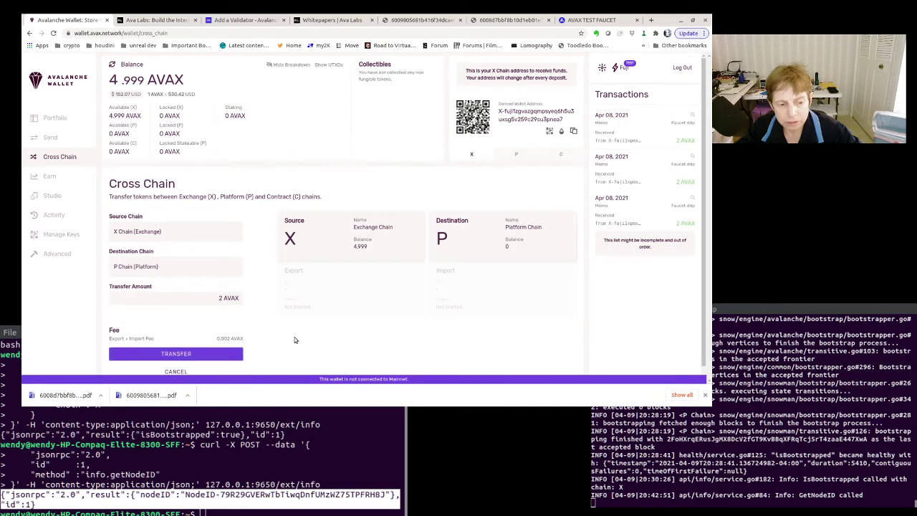
pyautogui.click(215, 353)
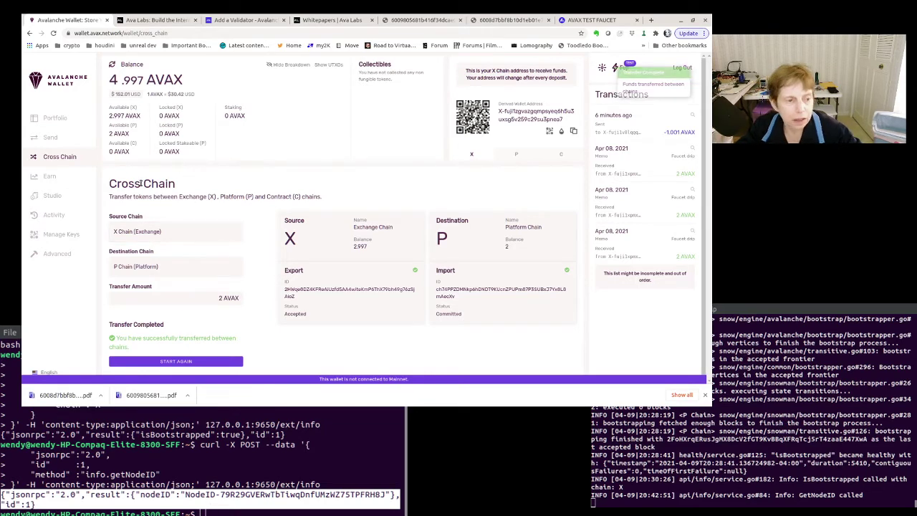
pyautogui.click(50, 177)
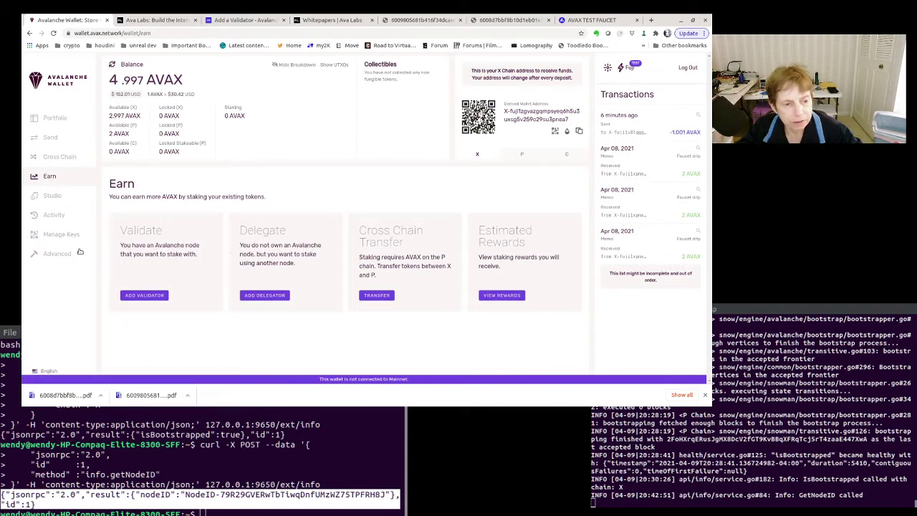
# Step: Start adding a validator and enter a stake amount of 1 AVAX
pyautogui.click(142, 297)
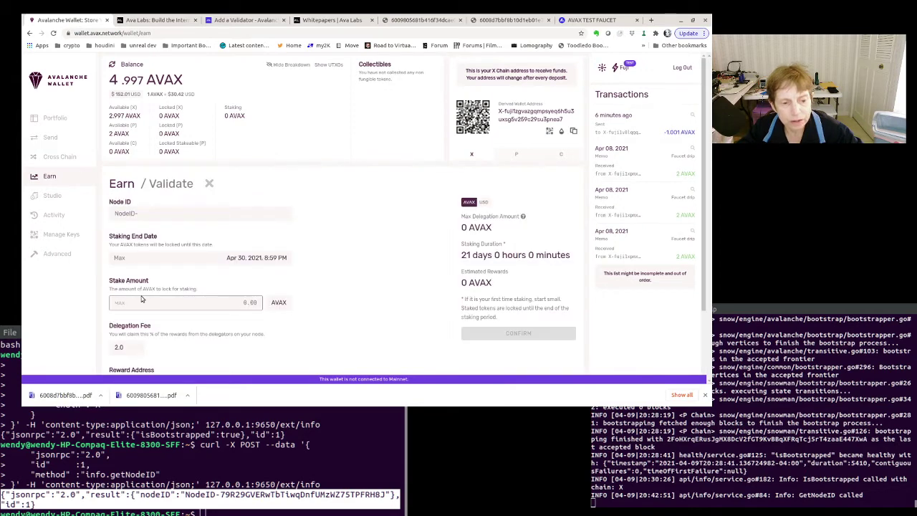
pyautogui.click(246, 301)
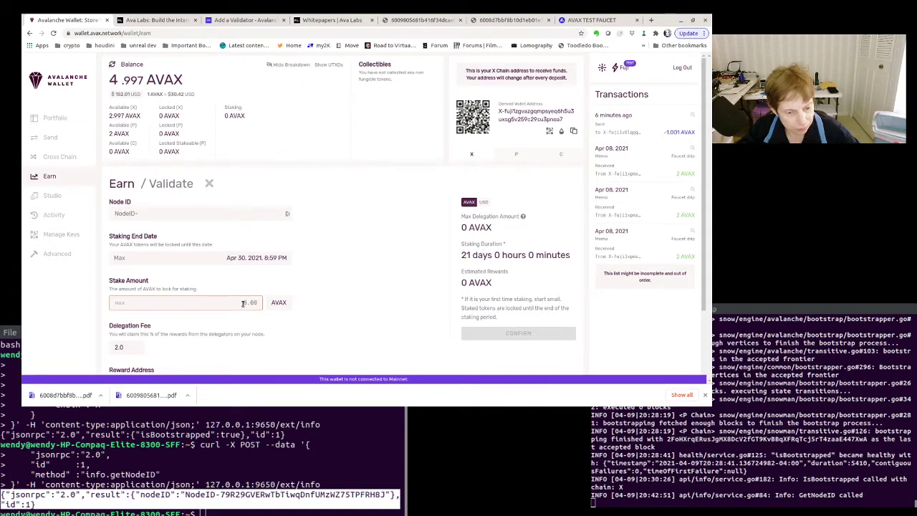
pyautogui.write('1')
pyautogui.click(343, 278)
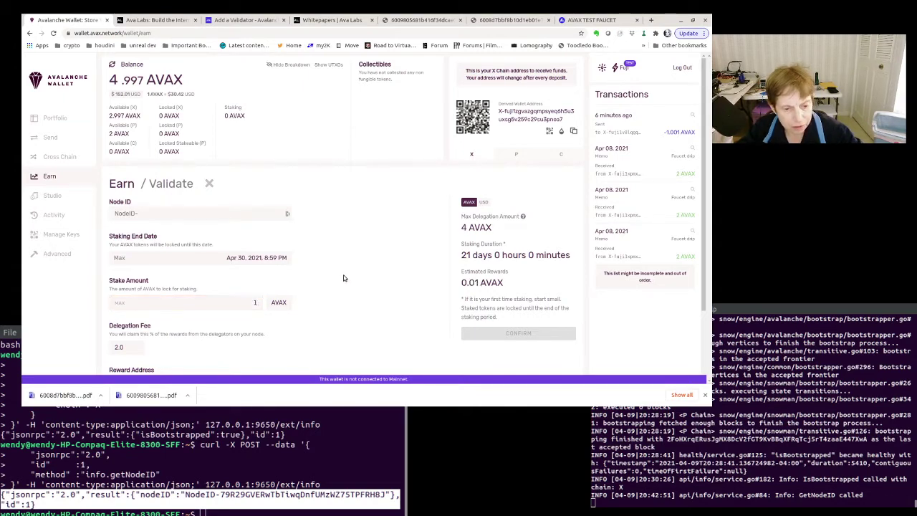
# Step: Focus the validator's Node ID field, then bring the avalabs.org Avalanche Resources page forward
pyautogui.scroll(-2, 343, 278)
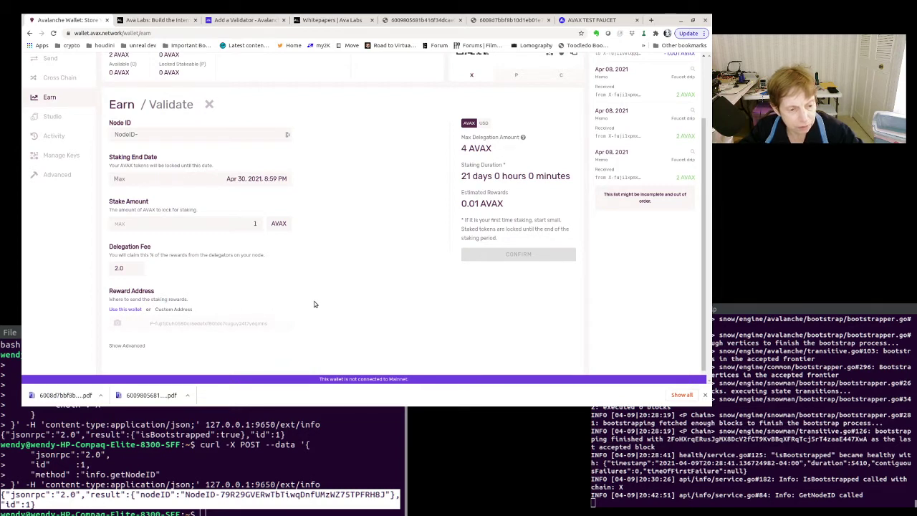
pyautogui.scroll(-1, 313, 303)
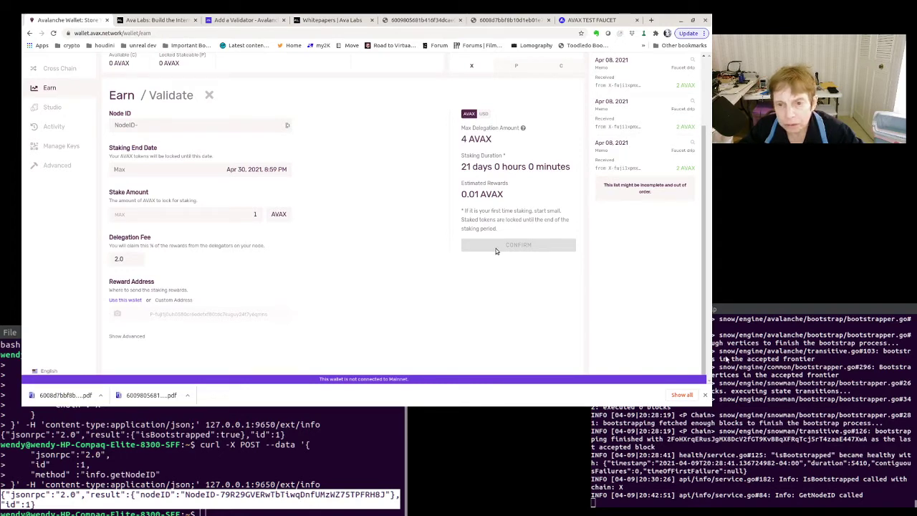
pyautogui.scroll(1, 402, 256)
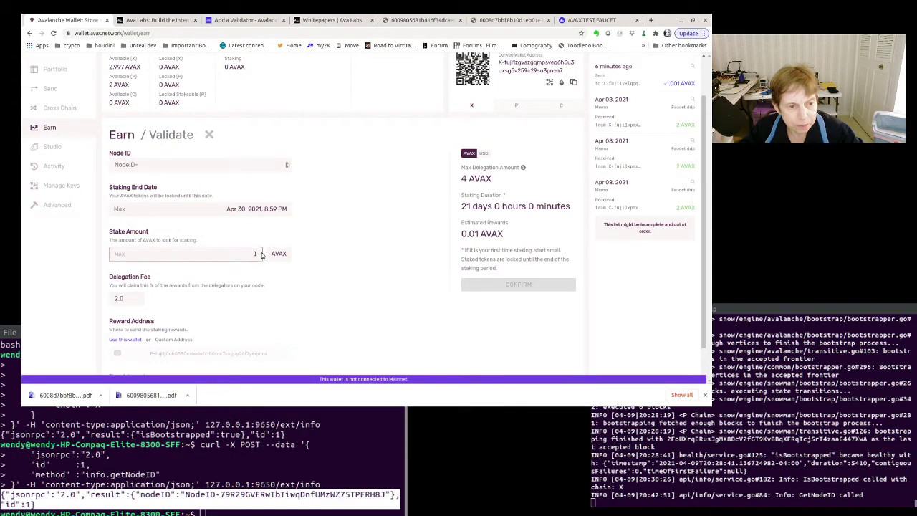
pyautogui.click(179, 166)
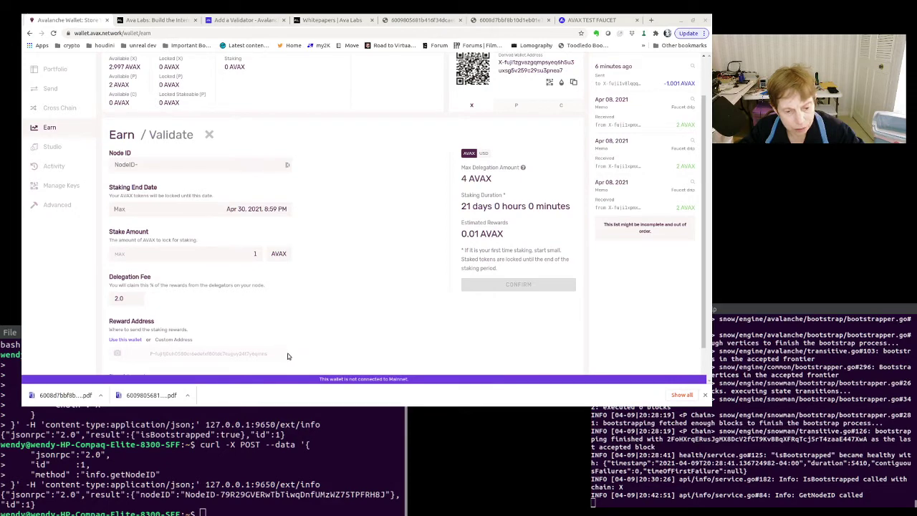
pyautogui.hotkey('alt', 'Tab')
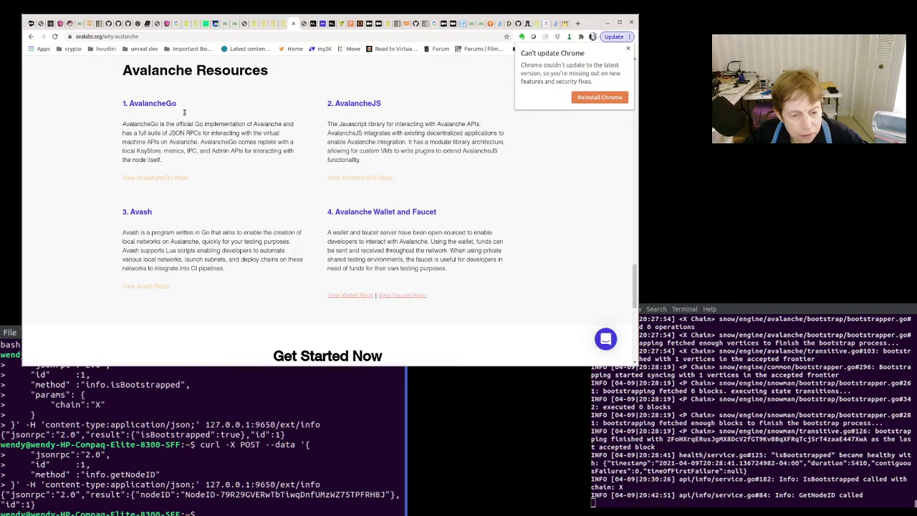
# Step: Send a platform.getPendingValidators curl request to the local node, based on the recalled earlier command
pyautogui.press('Up')
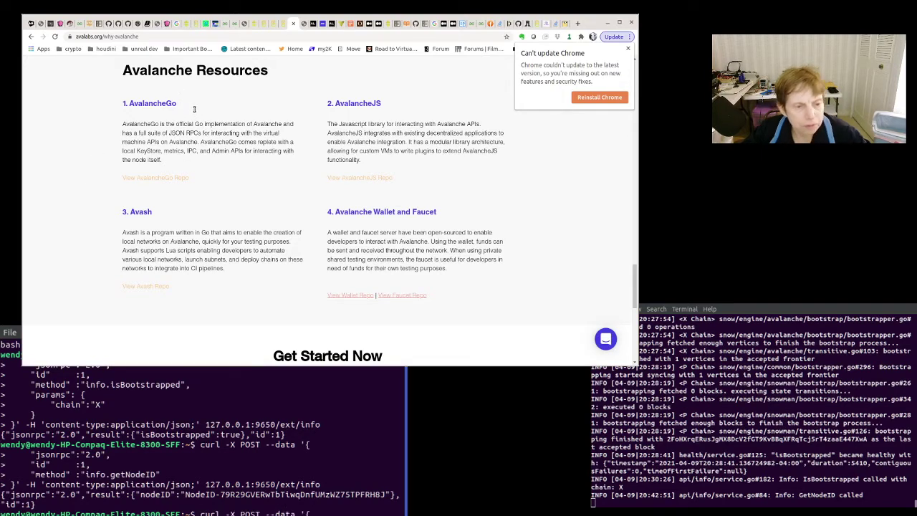
pyautogui.press('Return')
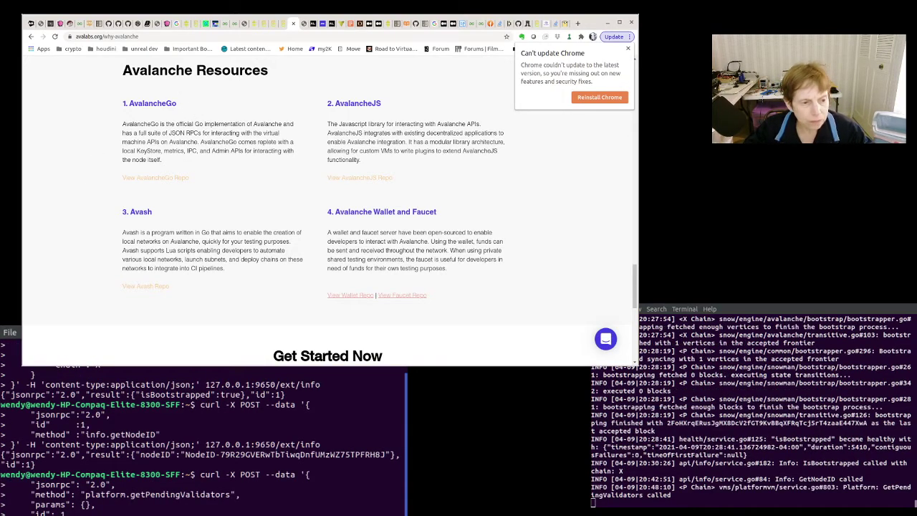